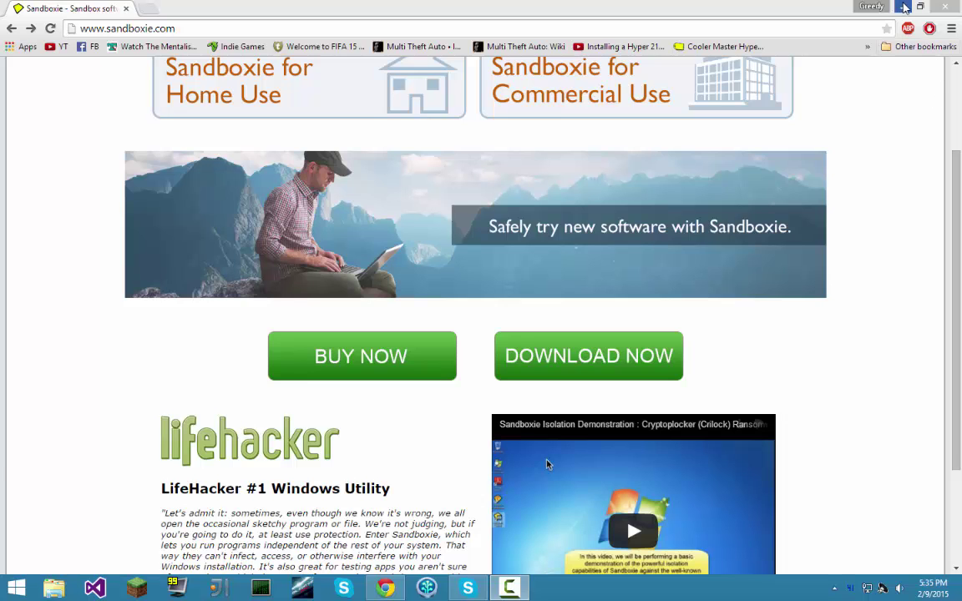
Minimize the Chrome window showing the Sandboxie homepage to reveal the desktop shortcuts.
{"action": "left_click", "coordinate": [904, 8]}
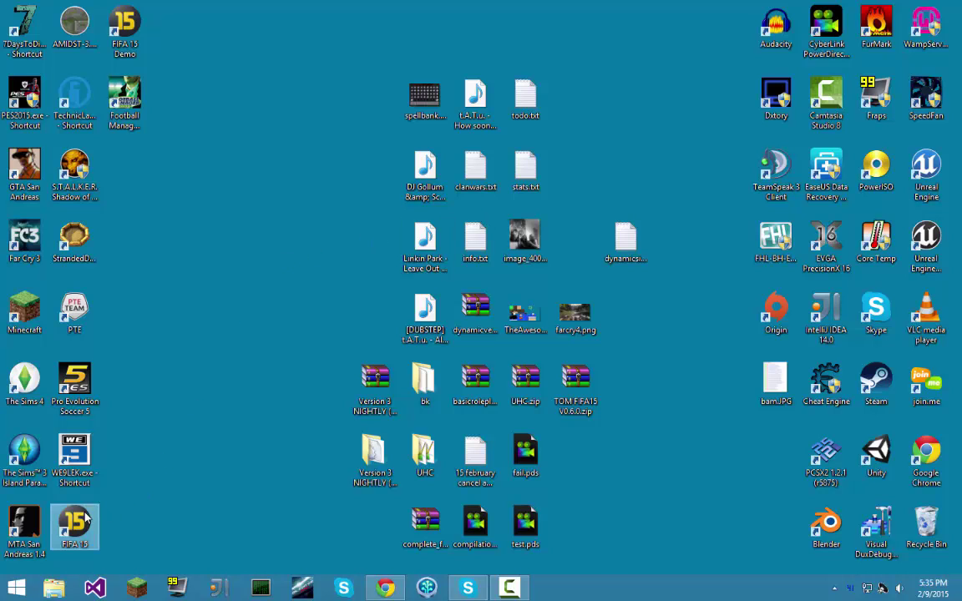
{"action": "double_click", "coordinate": [86, 517]}
{"action": "left_click", "coordinate": [516, 310]}
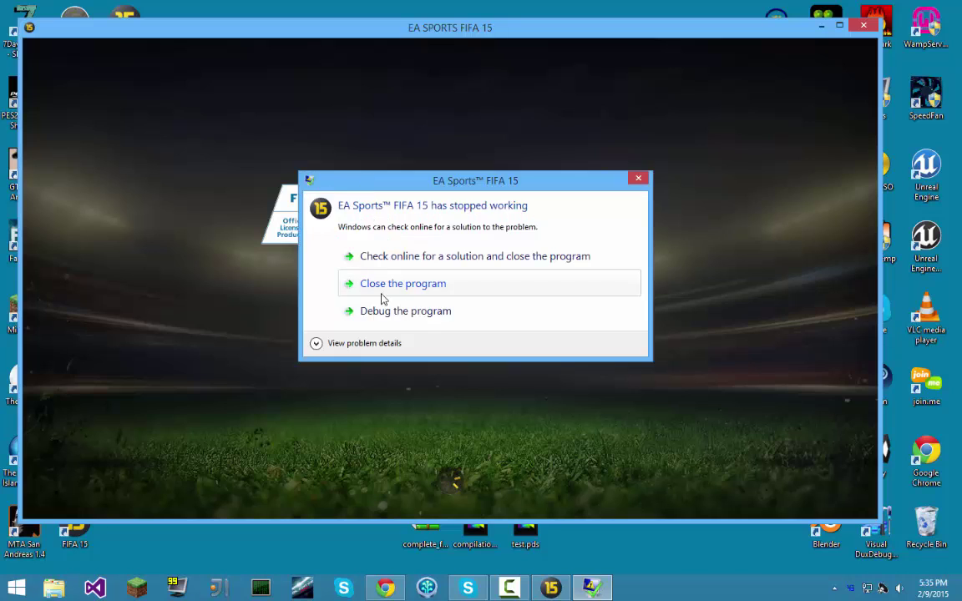
{"action": "left_click", "coordinate": [397, 286]}
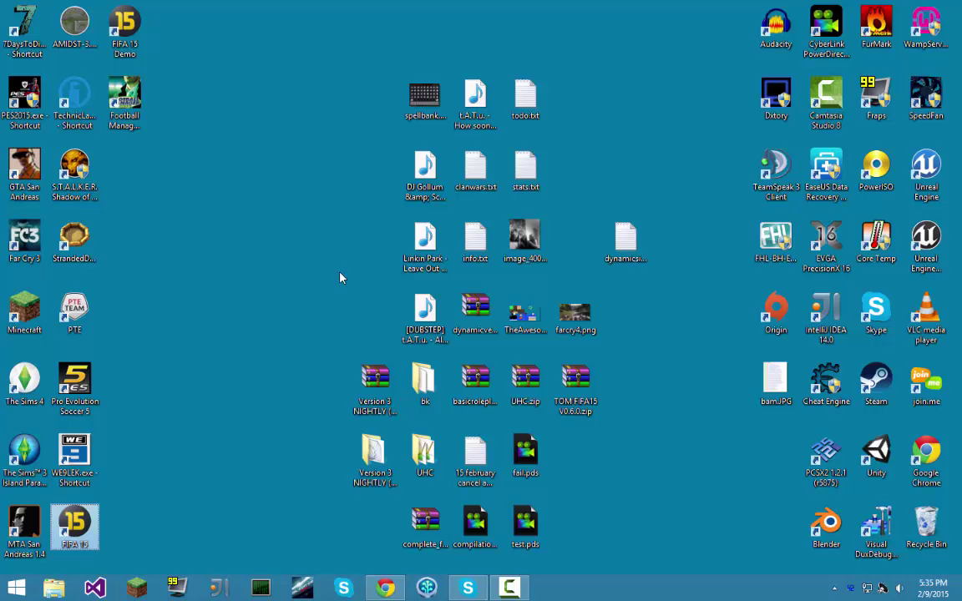
Restore the Sandboxie page, start then cancel the installer download, and close Chrome.
{"action": "left_click", "coordinate": [387, 587]}
{"action": "scroll", "coordinate": [150, 242], "scroll_direction": "up", "scroll_amount": 3}
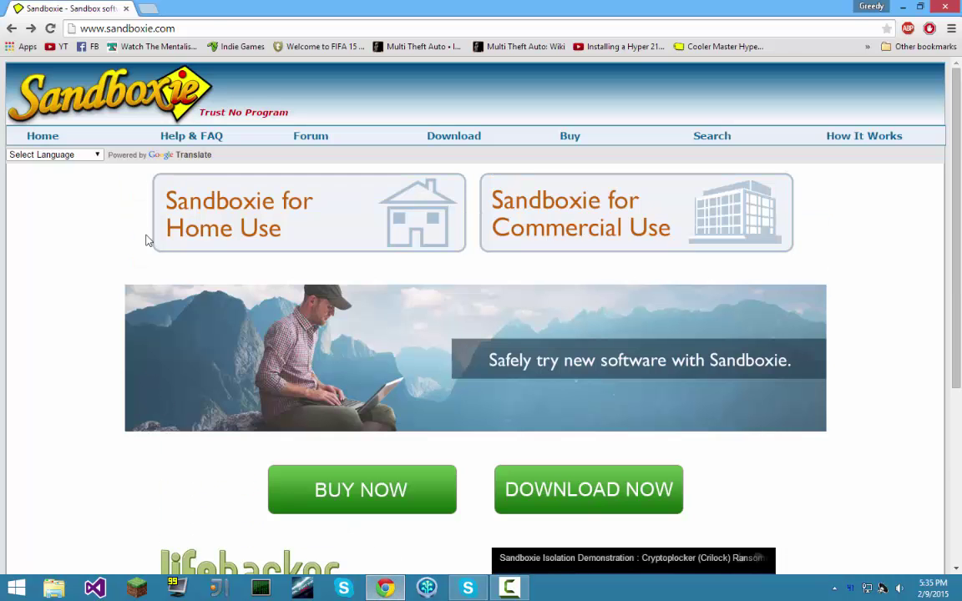
{"action": "scroll", "coordinate": [21, 217], "scroll_direction": "down", "scroll_amount": 3}
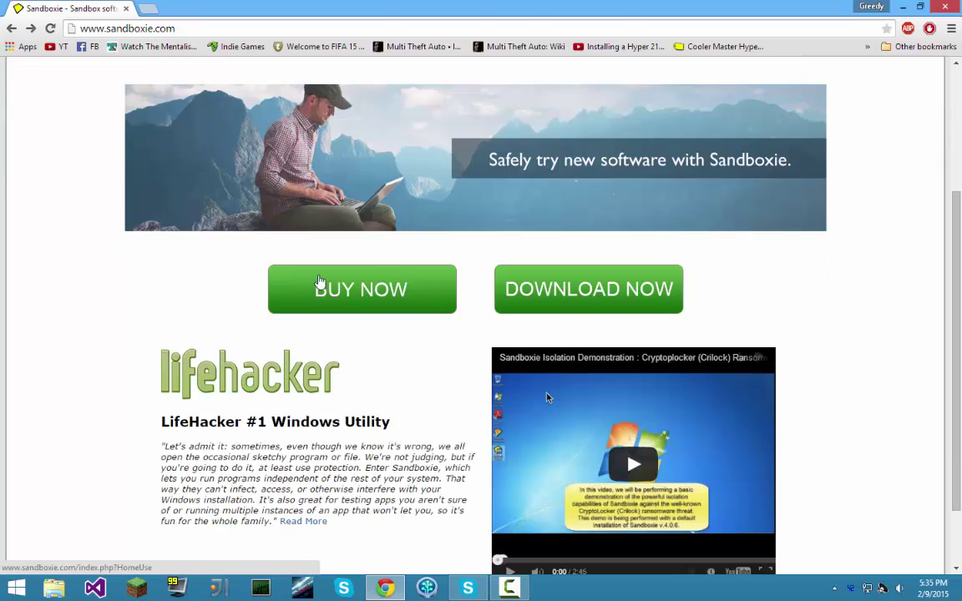
{"action": "left_click", "coordinate": [531, 288]}
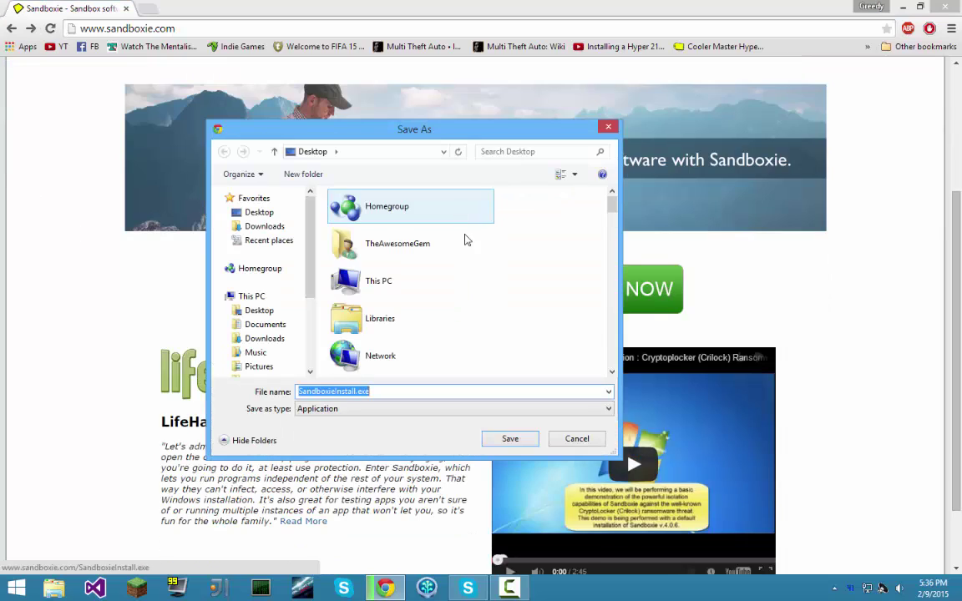
{"action": "left_click", "coordinate": [574, 440]}
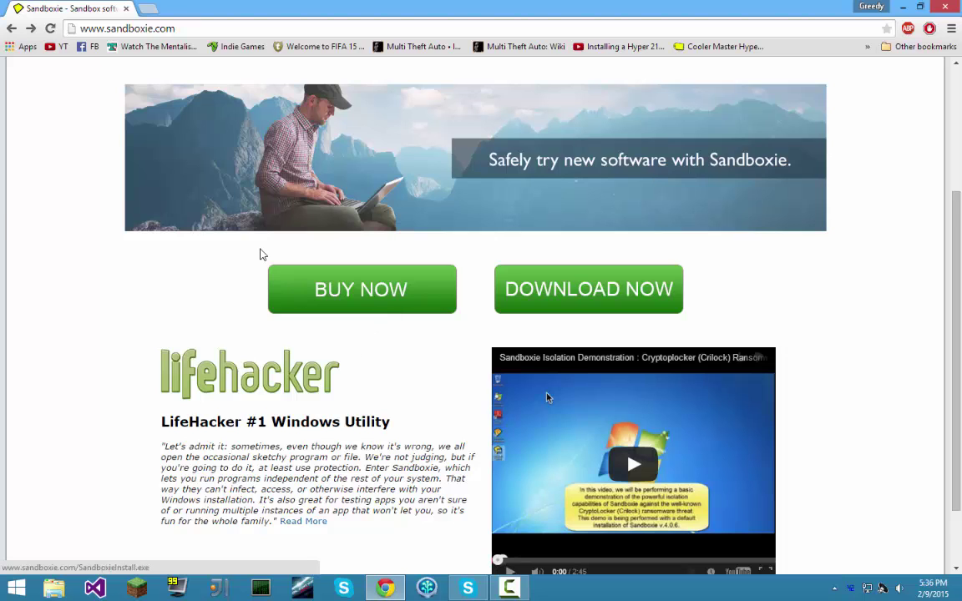
{"action": "scroll", "coordinate": [224, 268], "scroll_direction": "up", "scroll_amount": 3}
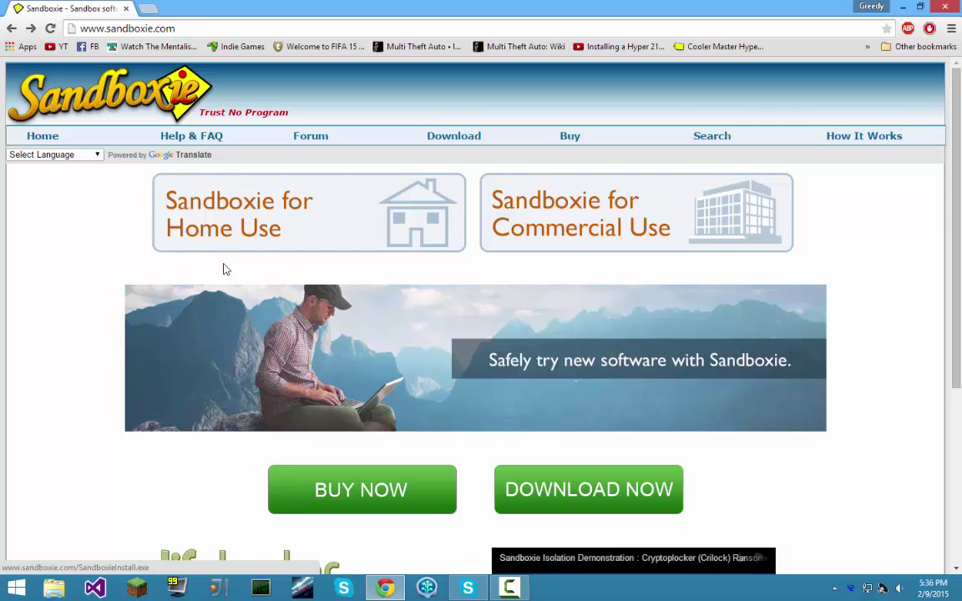
{"action": "left_click", "coordinate": [944, 7]}
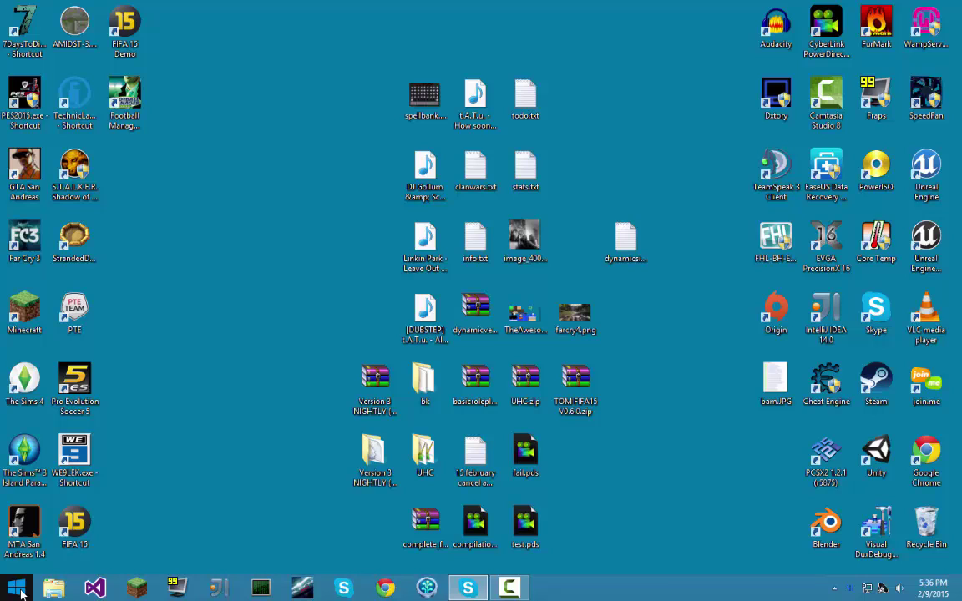
{"action": "right_click", "coordinate": [21, 591]}
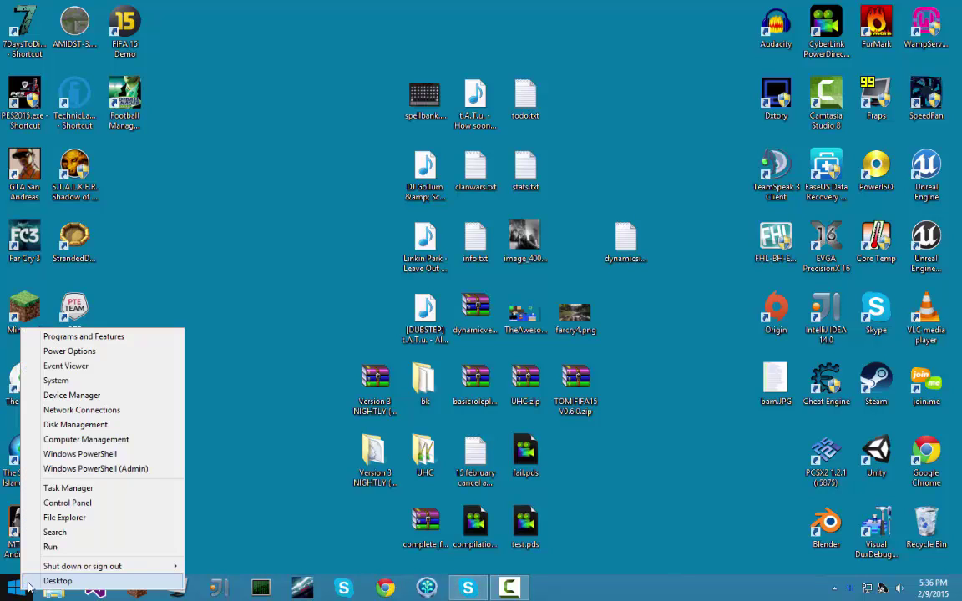
{"action": "left_click", "coordinate": [83, 503]}
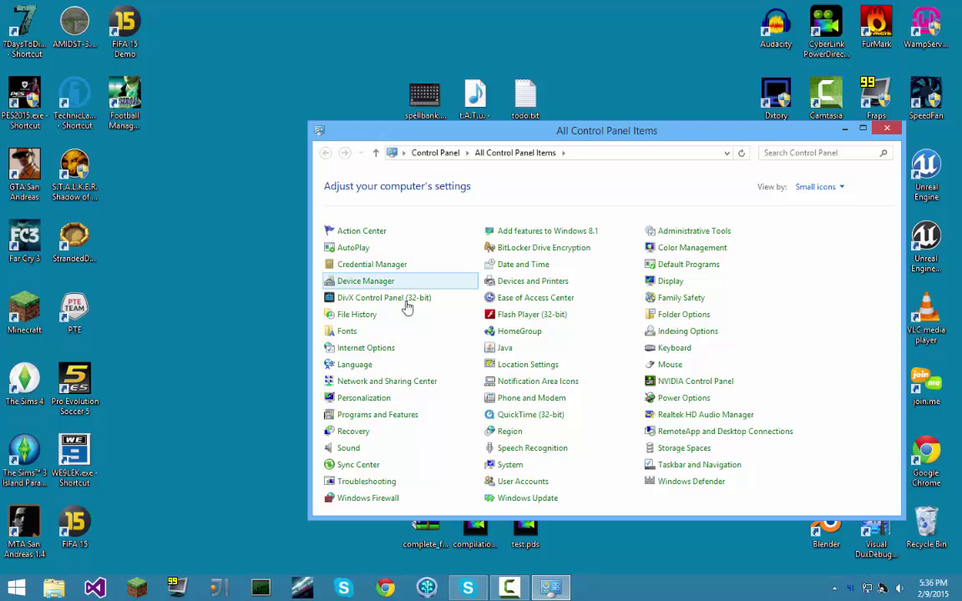
{"action": "type", "text": "pro"}
{"action": "key", "text": "Return"}
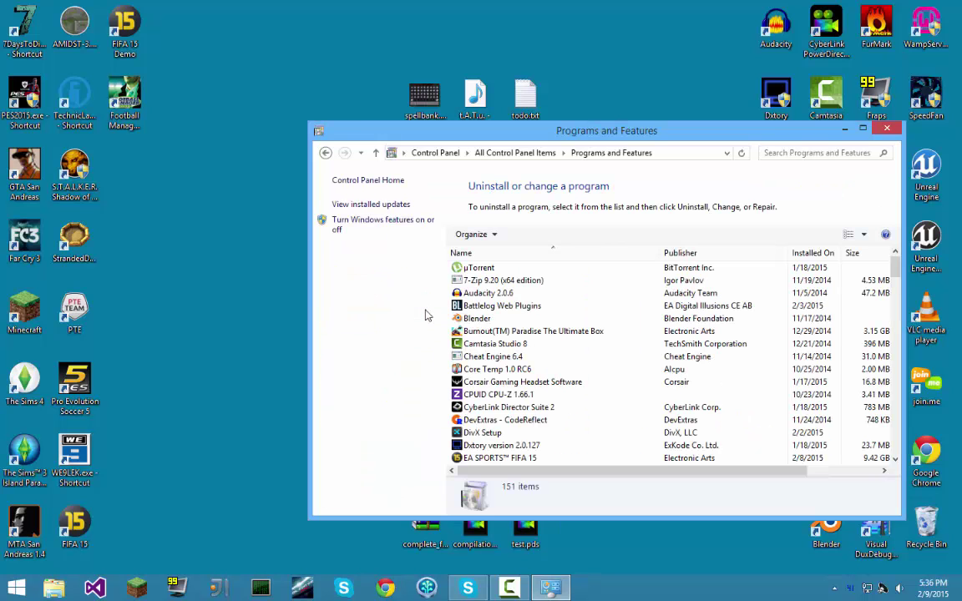
{"action": "left_click", "coordinate": [391, 224]}
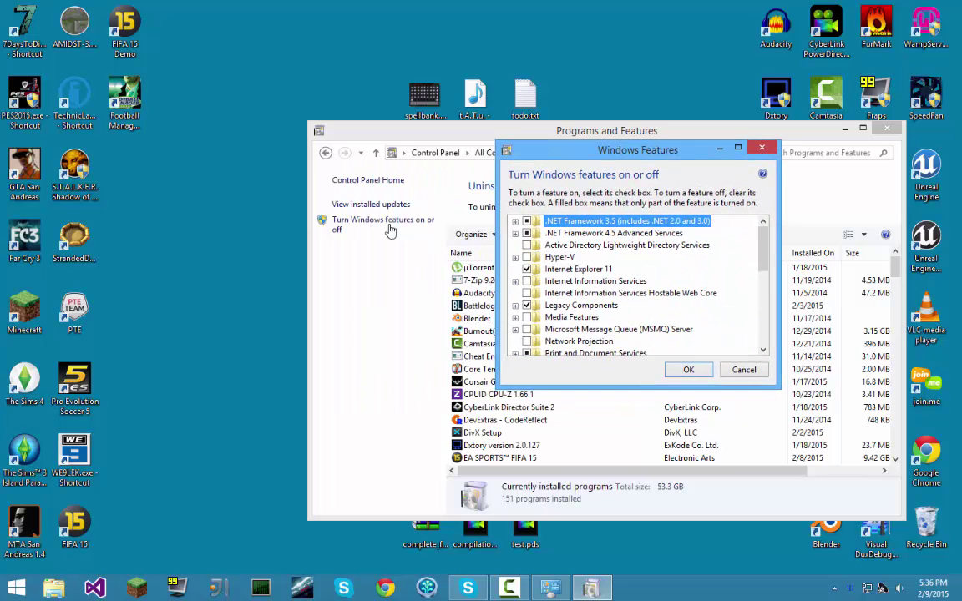
{"action": "left_click", "coordinate": [515, 317]}
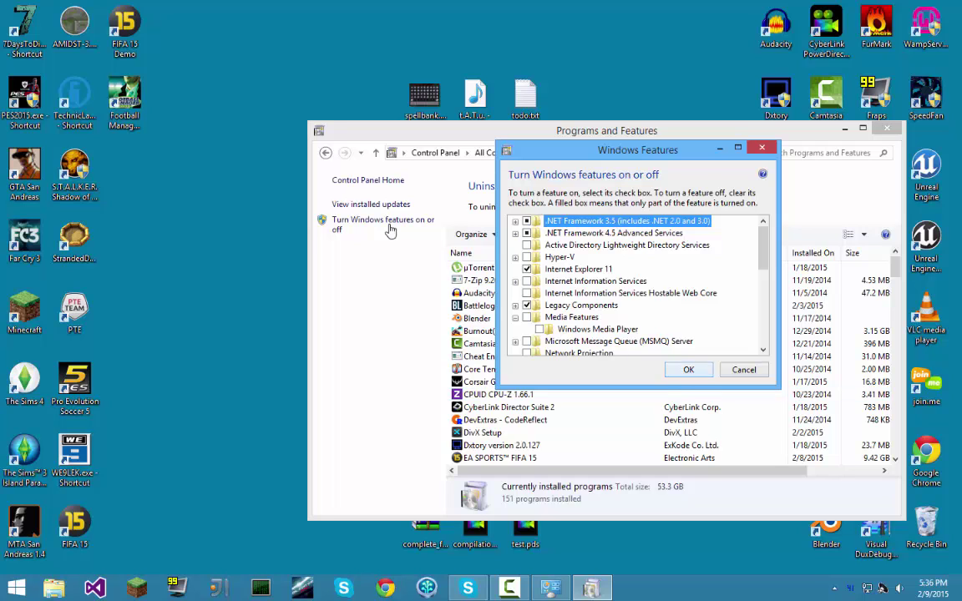
{"action": "left_click", "coordinate": [744, 369]}
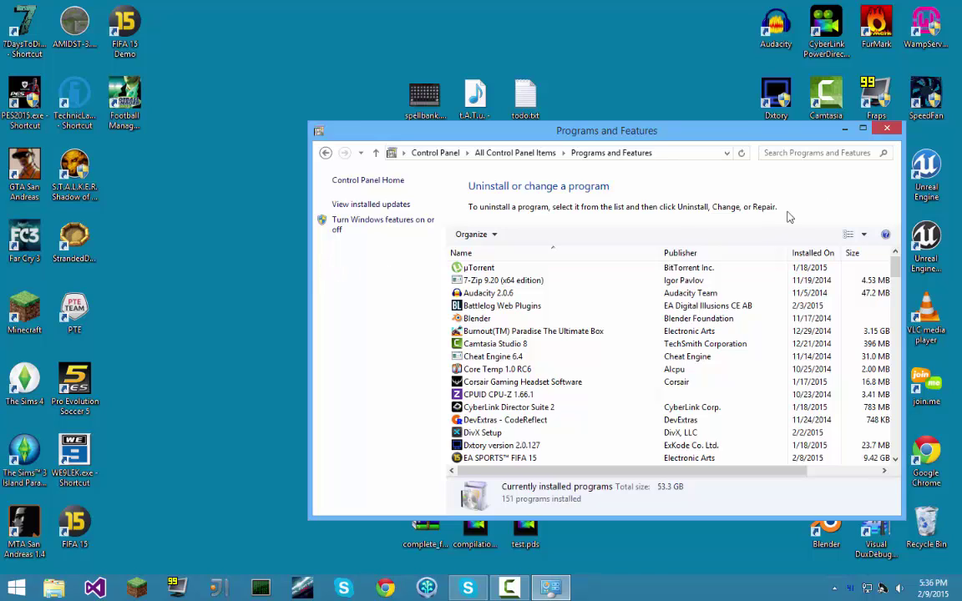
Close Programs and Features and refresh the desktop.
{"action": "left_click", "coordinate": [887, 131]}
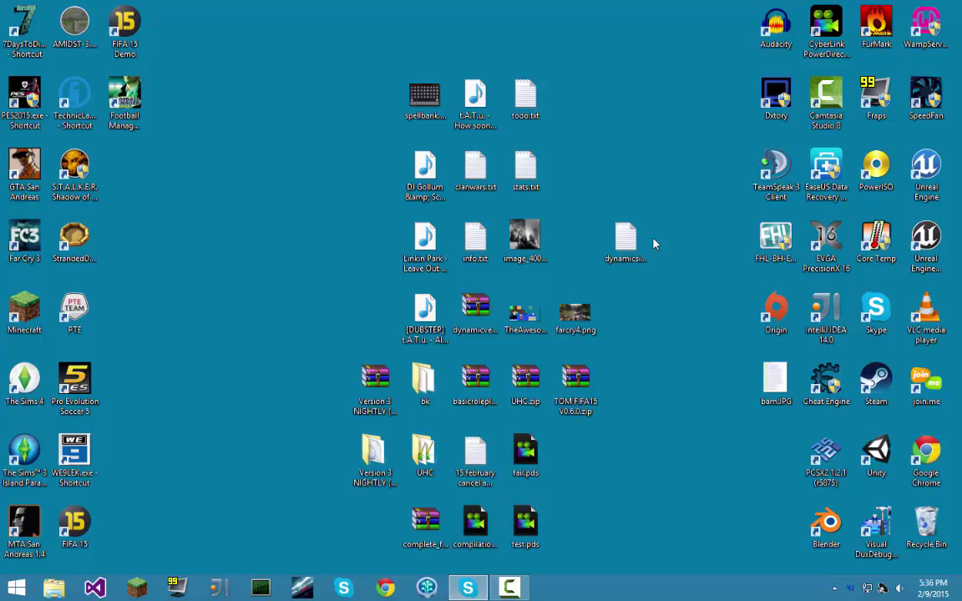
{"action": "right_click", "coordinate": [686, 213]}
{"action": "left_click", "coordinate": [693, 249]}
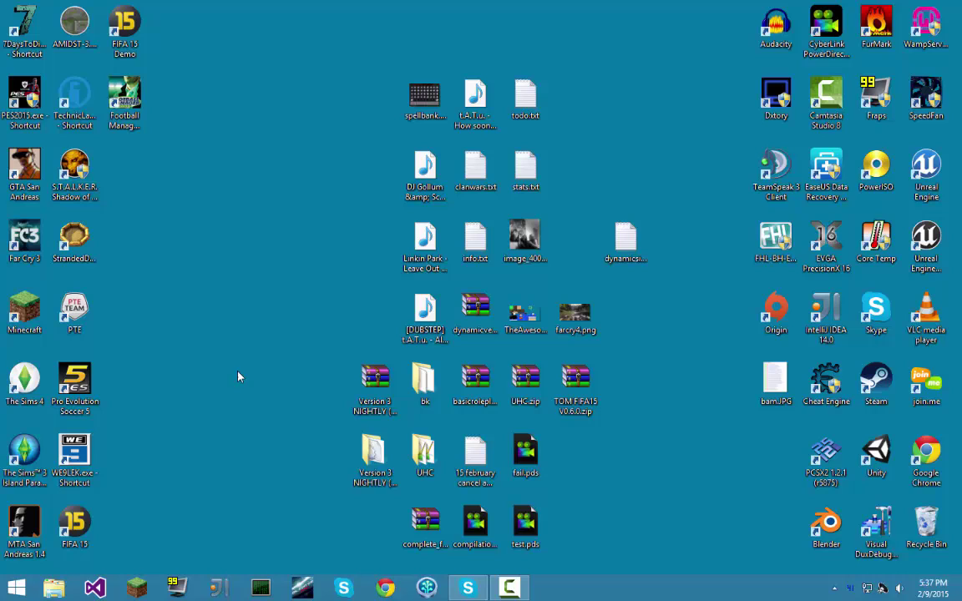
Run the FIFA 15 shortcut sandboxed in DefaultBox as UAC Administrator.
{"action": "right_click", "coordinate": [92, 524]}
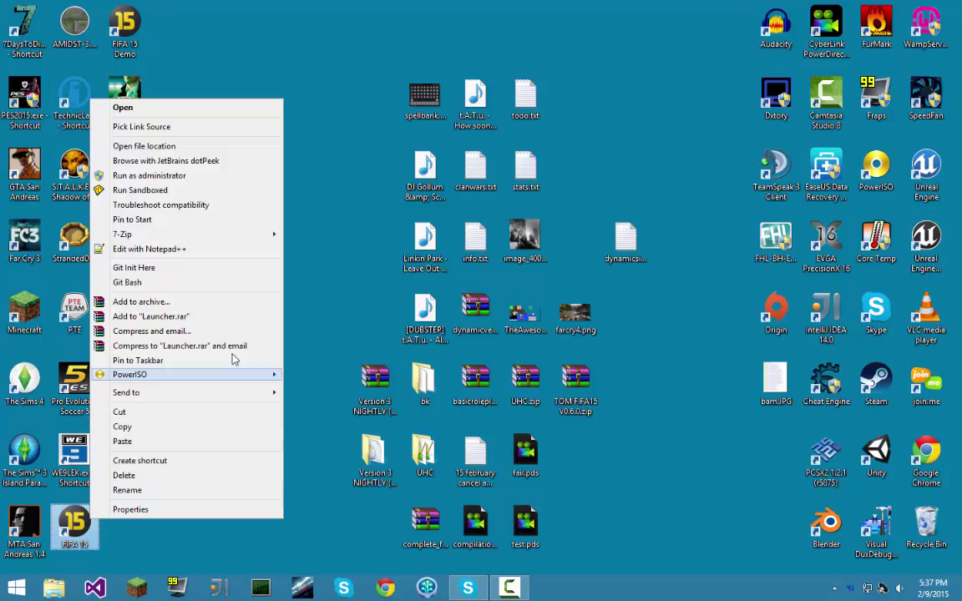
{"action": "left_click", "coordinate": [158, 190]}
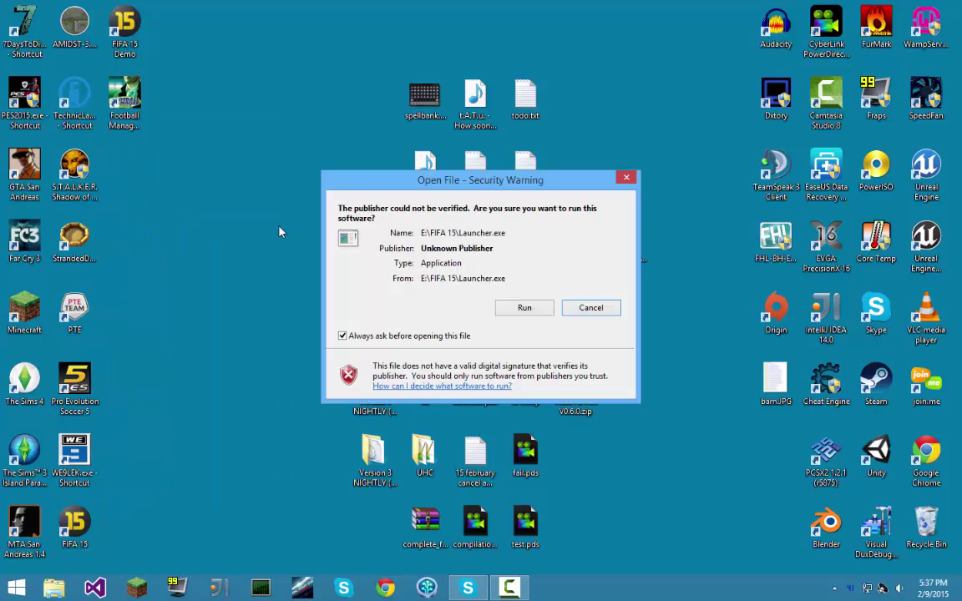
{"action": "left_click", "coordinate": [523, 307]}
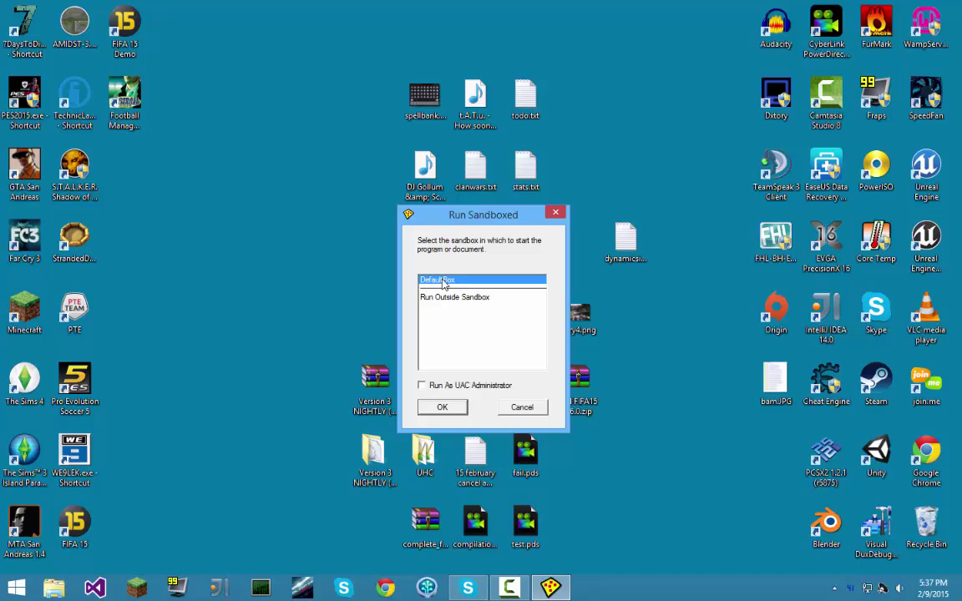
{"action": "left_click", "coordinate": [432, 385]}
{"action": "left_click", "coordinate": [454, 412]}
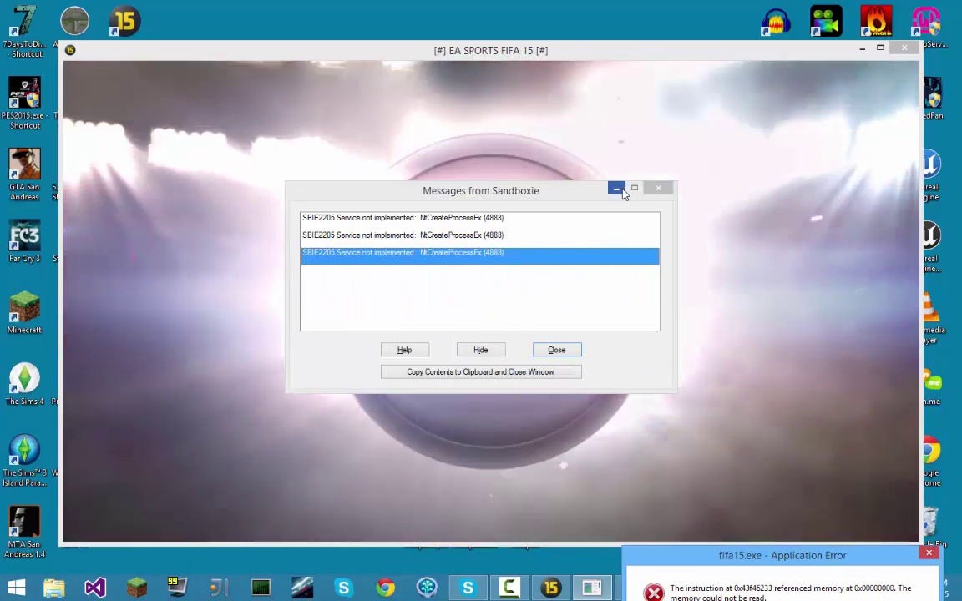
Hide the 'Messages from Sandboxie' window so the FIFA 15 intro plays to the title screen.
{"action": "left_click", "coordinate": [616, 189]}
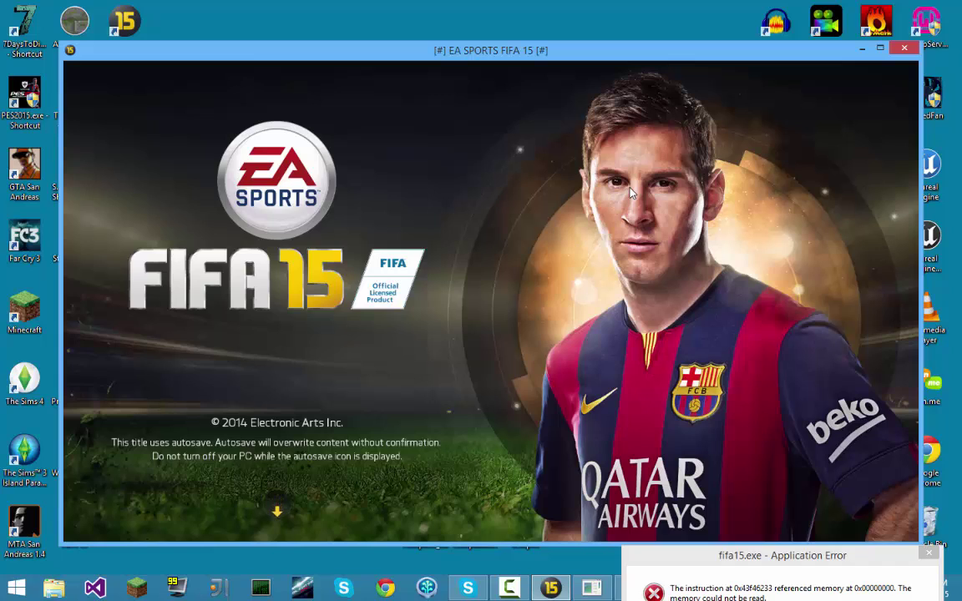
Get past the title screen and quit the Liverpool vs Manchester City intro match with 'Yes - Quit'.
{"action": "key", "text": "space"}
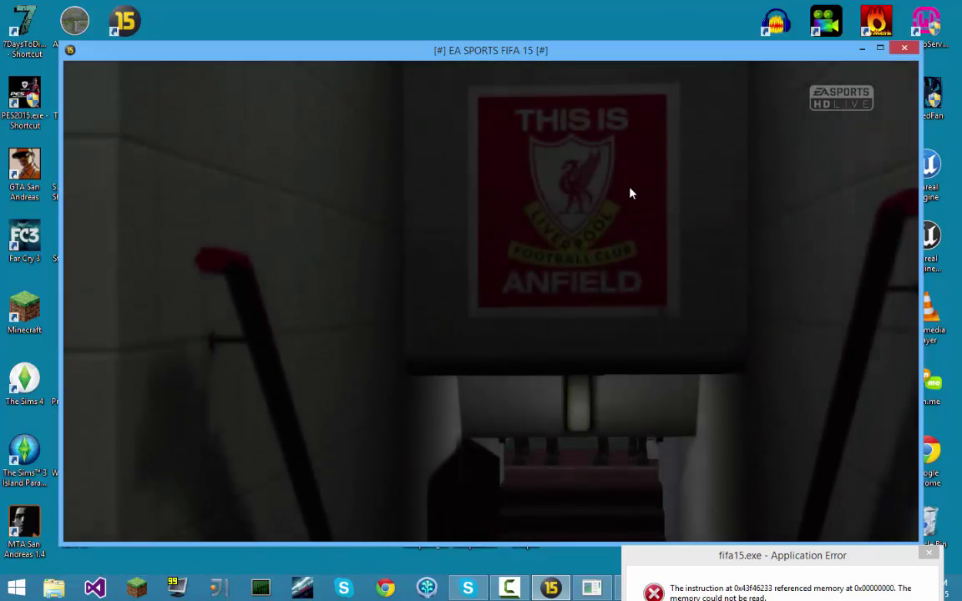
{"action": "key", "text": "Escape"}
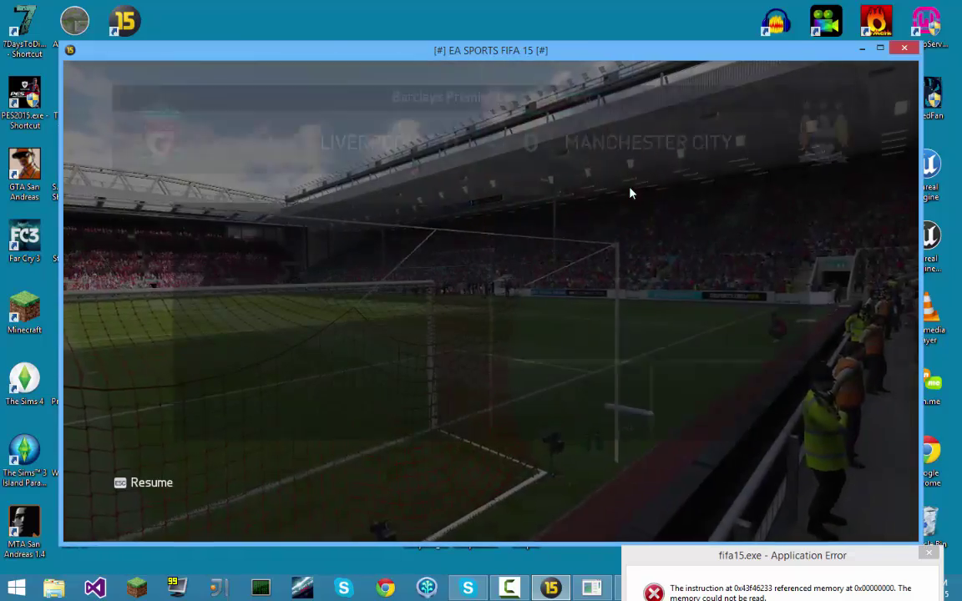
{"action": "key", "text": "Down"}
{"action": "key", "text": "Down"}
{"action": "key", "text": "Return"}
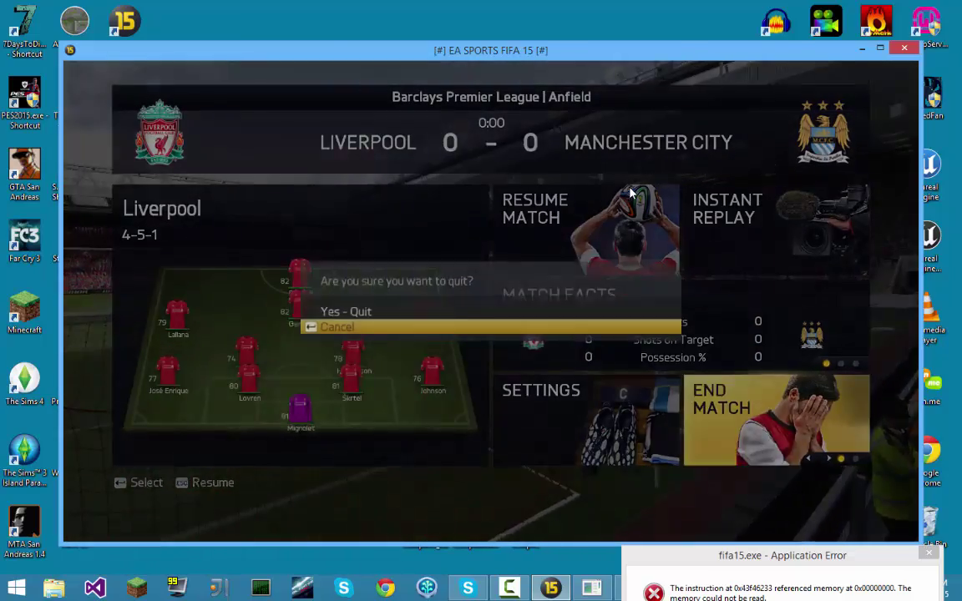
{"action": "key", "text": "Up"}
{"action": "key", "text": "Return"}
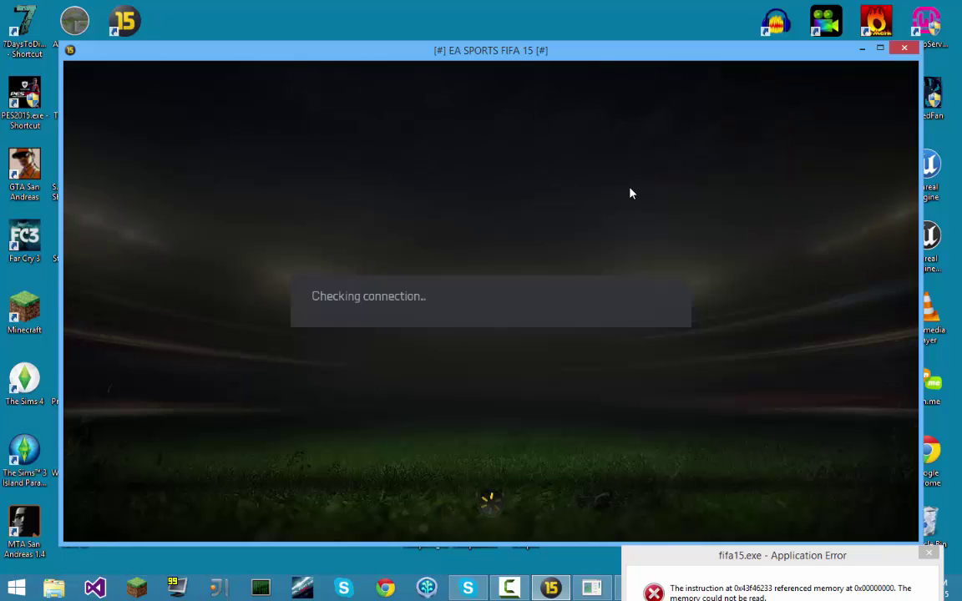
Dismiss the Origin notice and create a new settings file named 'TheAwesomeGen'.
{"action": "key", "text": "Return"}
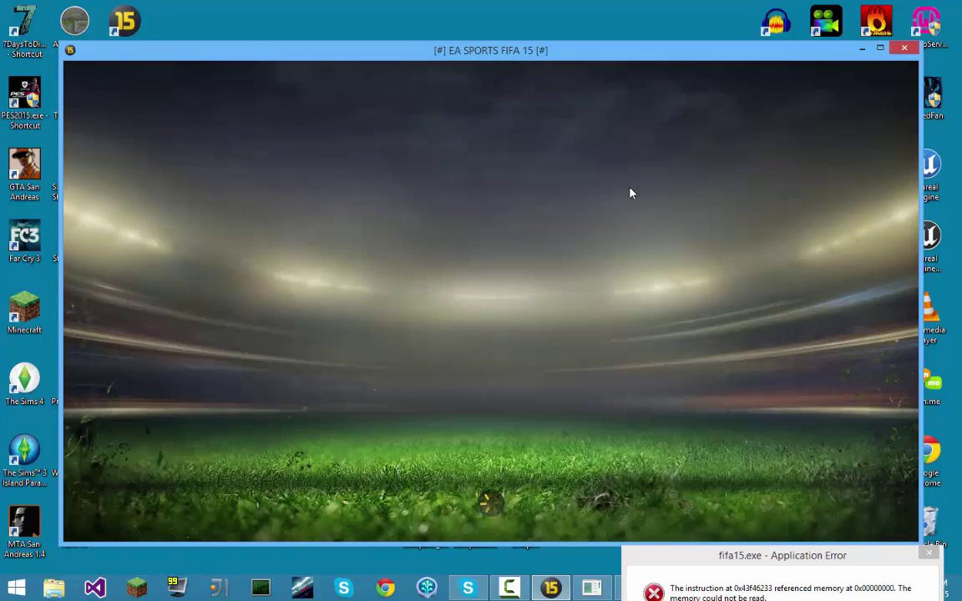
{"action": "key", "text": "Return"}
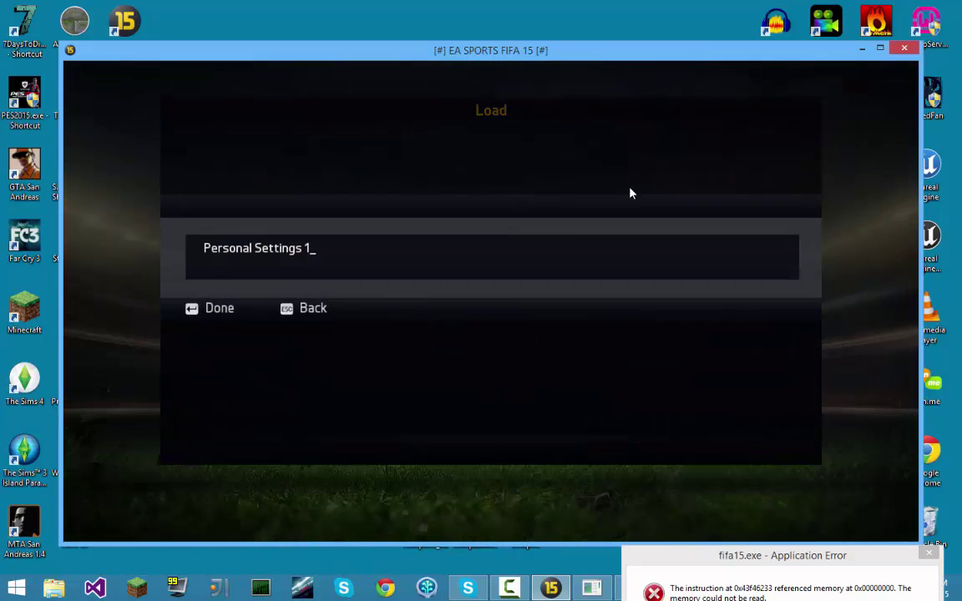
{"action": "key", "text": "BackSpace"}
{"action": "key", "text": "BackSpace"}
{"action": "key", "text": "BackSpace"}
{"action": "key", "text": "BackSpace"}
{"action": "key", "text": "BackSpace"}
{"action": "key", "text": "BackSpace"}
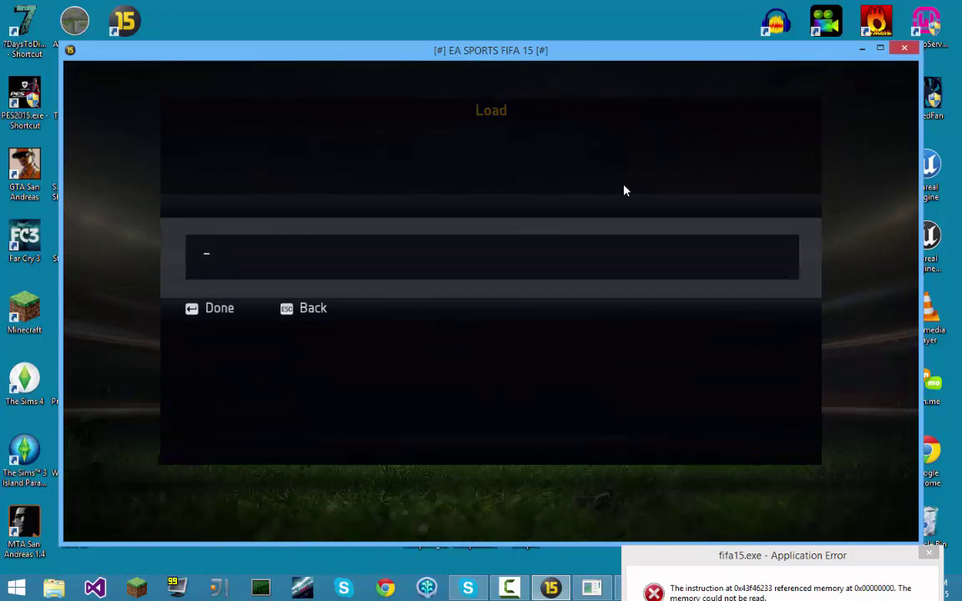
{"action": "type", "text": "TheAwesomeGen"}
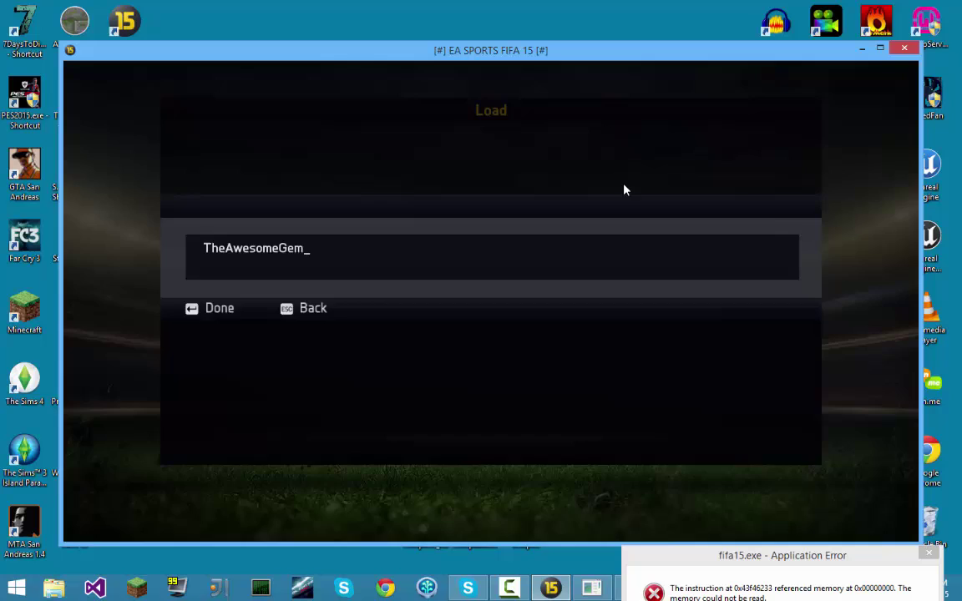
{"action": "key", "text": "Return"}
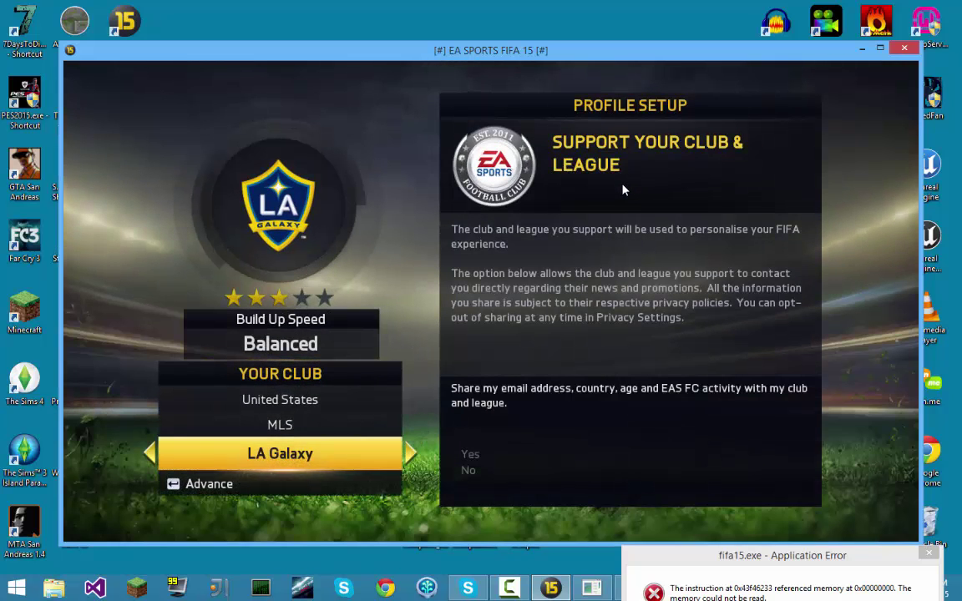
Set England > Chelsea as the supported club and decline sharing details.
{"action": "key", "text": "Up"}
{"action": "key", "text": "Up"}
{"action": "key", "text": "Right"}
{"action": "key", "text": "Right"}
{"action": "key", "text": "Right"}
{"action": "key", "text": "Right"}
{"action": "key", "text": "Right"}
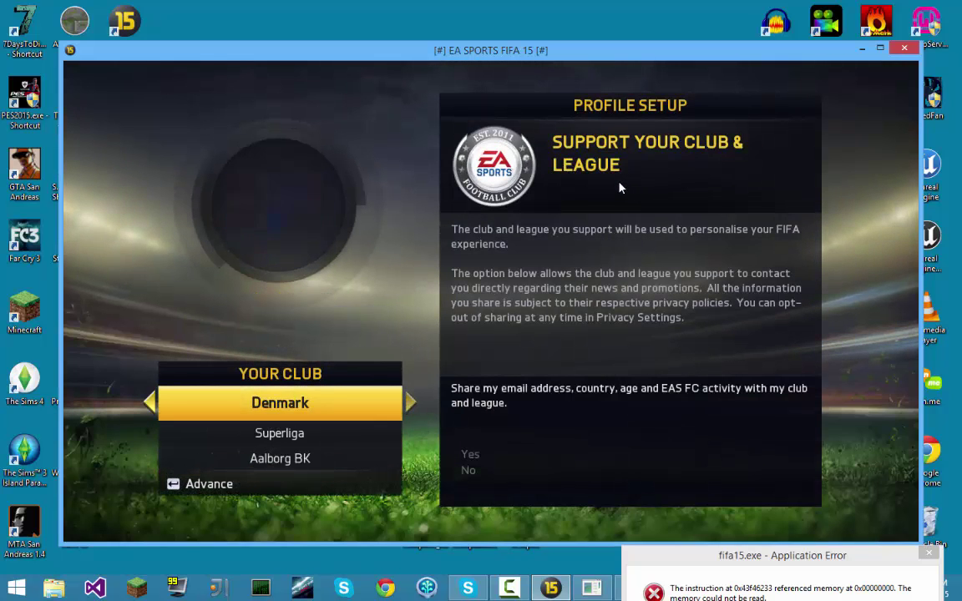
{"action": "key", "text": "Right"}
{"action": "key", "text": "Right"}
{"action": "key", "text": "Left"}
{"action": "key", "text": "Down"}
{"action": "key", "text": "Down"}
{"action": "key", "text": "Right"}
{"action": "key", "text": "Right"}
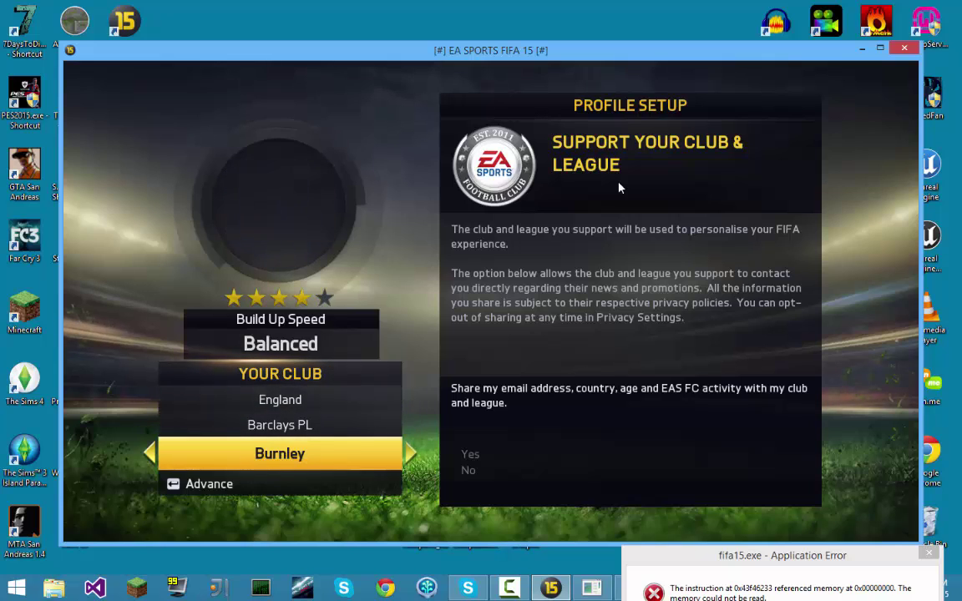
{"action": "key", "text": "Right"}
{"action": "key", "text": "Right"}
{"action": "key", "text": "Left"}
{"action": "key", "text": "Return"}
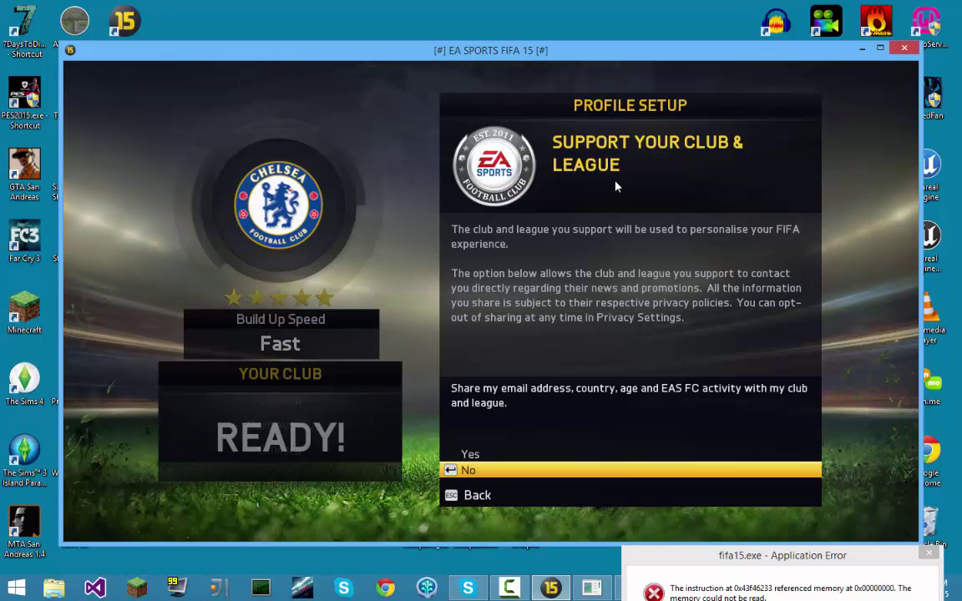
{"action": "key", "text": "Return"}
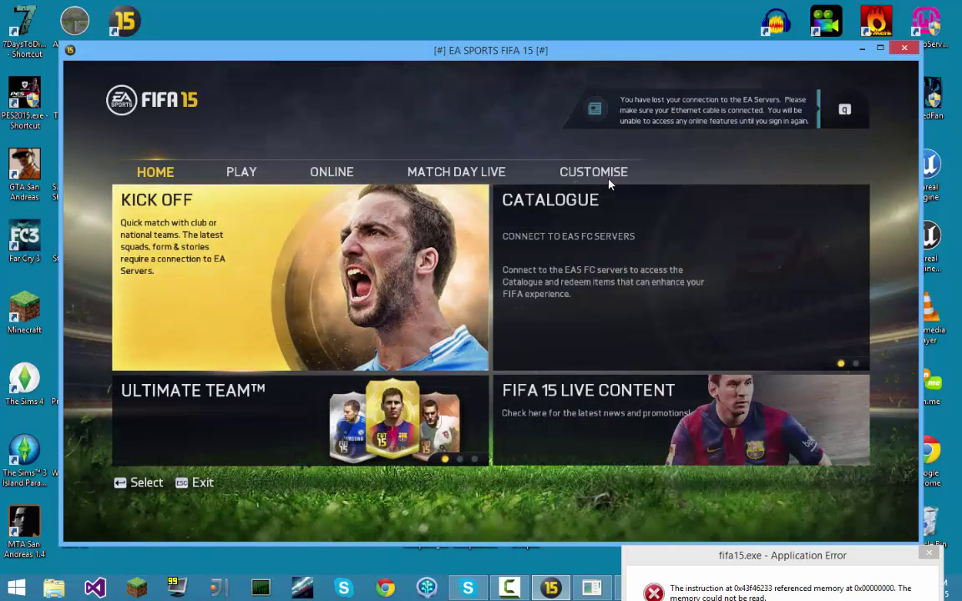
Dismiss the Match Day Live welcome, browse the ONLINE tiles, then bring the fifa15.exe error forward.
{"action": "key", "text": "Right"}
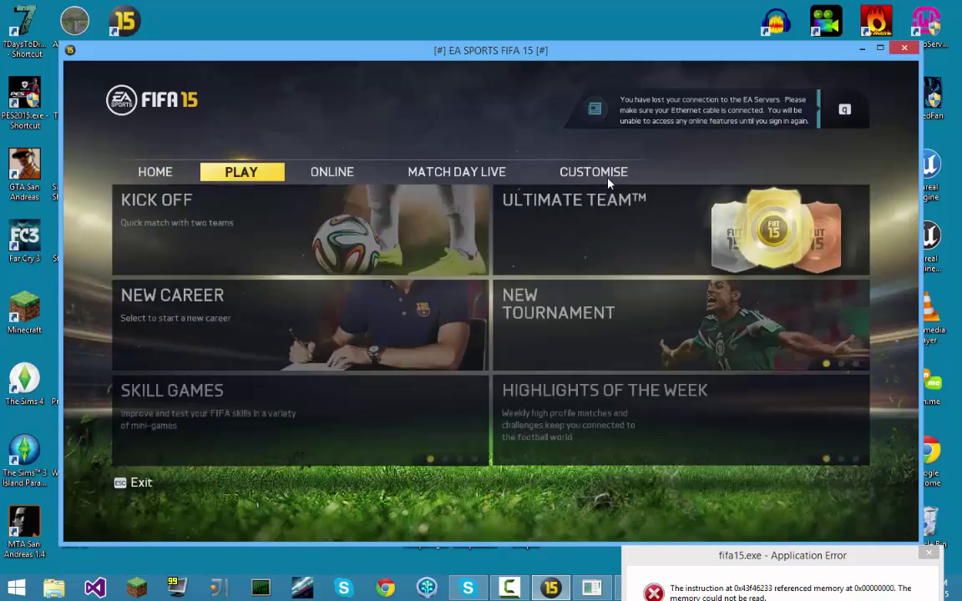
{"action": "key", "text": "Right"}
{"action": "key", "text": "Right"}
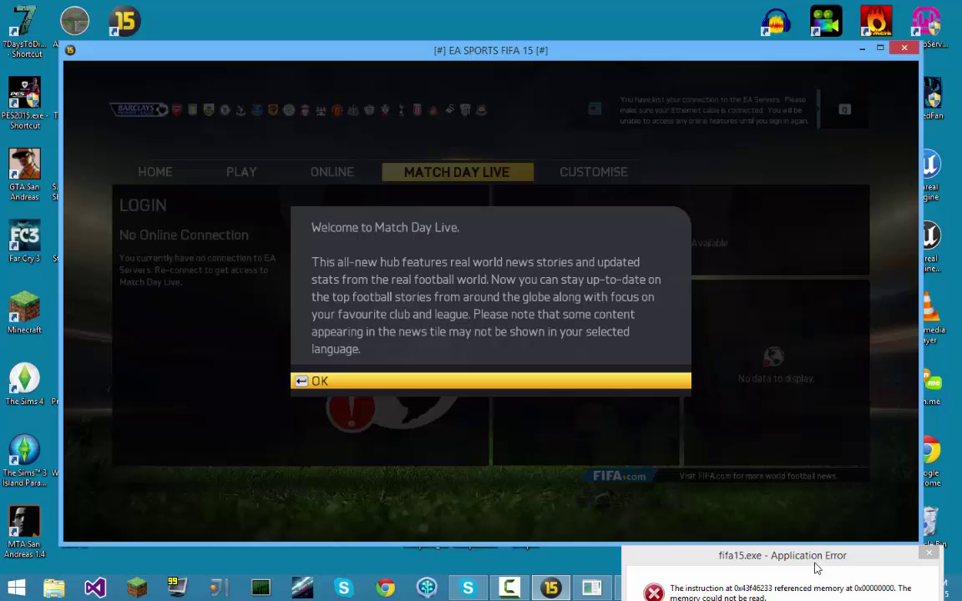
{"action": "left_click", "coordinate": [635, 382]}
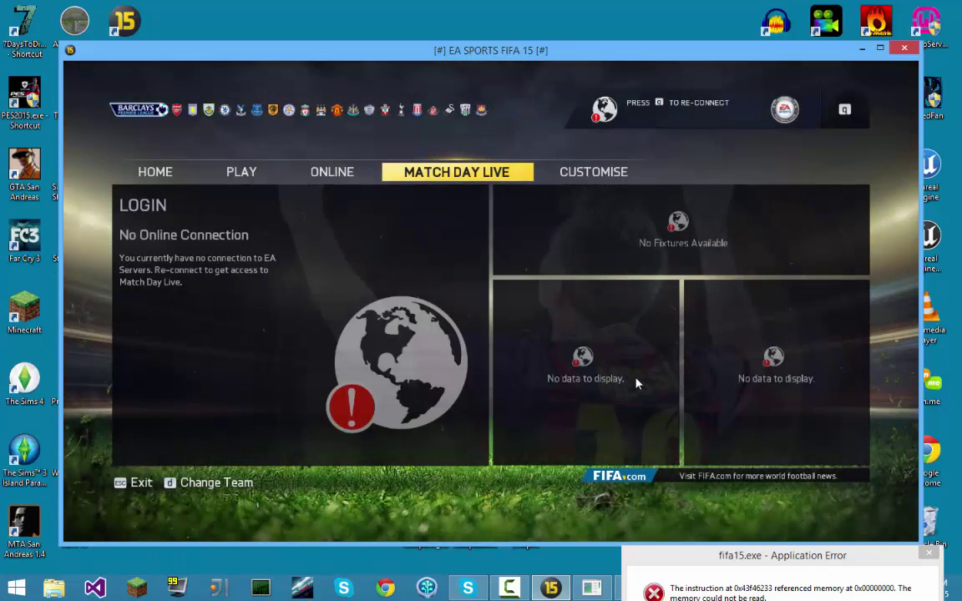
{"action": "key", "text": "q"}
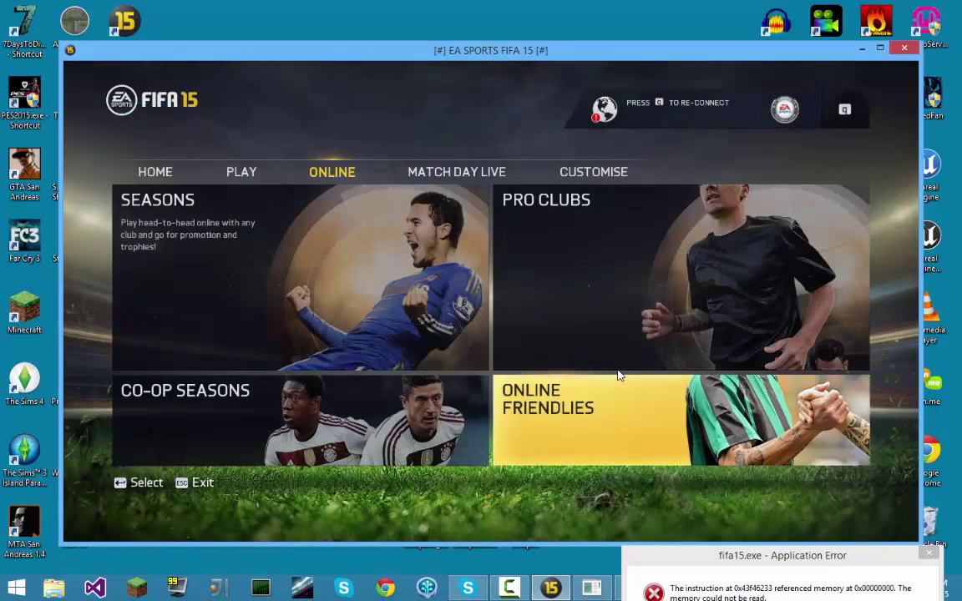
{"action": "key", "text": "Left"}
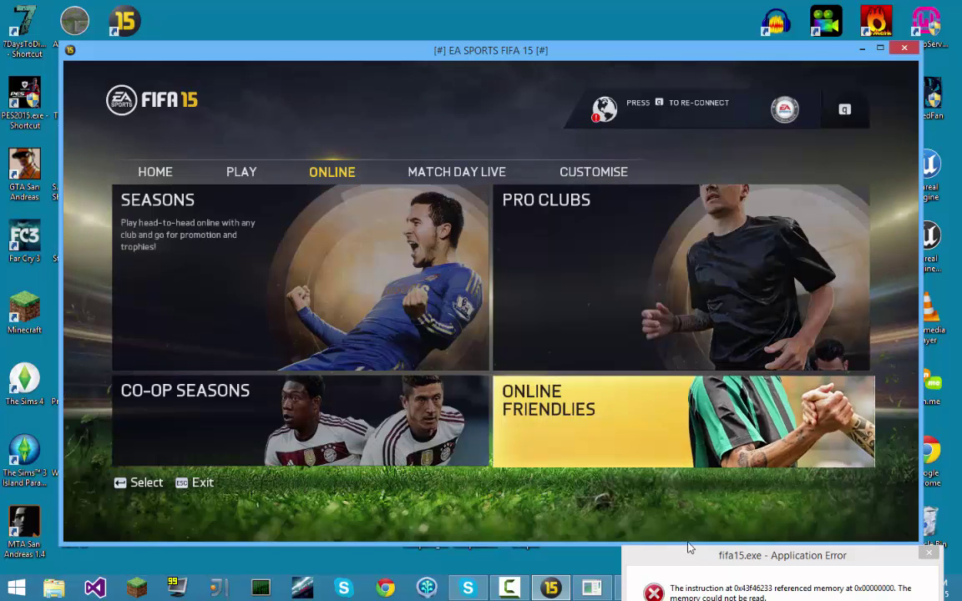
{"action": "left_click", "coordinate": [674, 555]}
{"action": "right_click", "coordinate": [519, 595]}
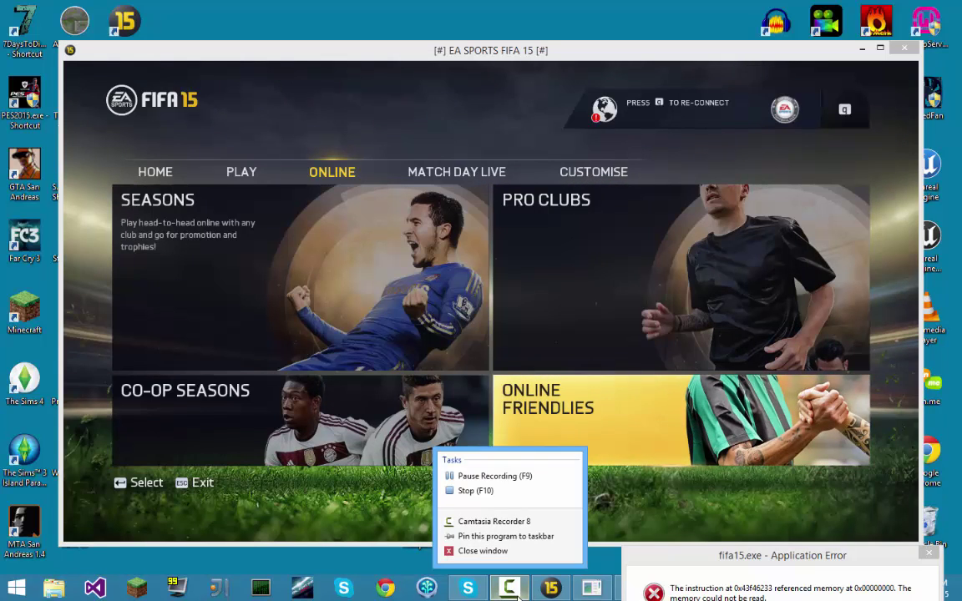